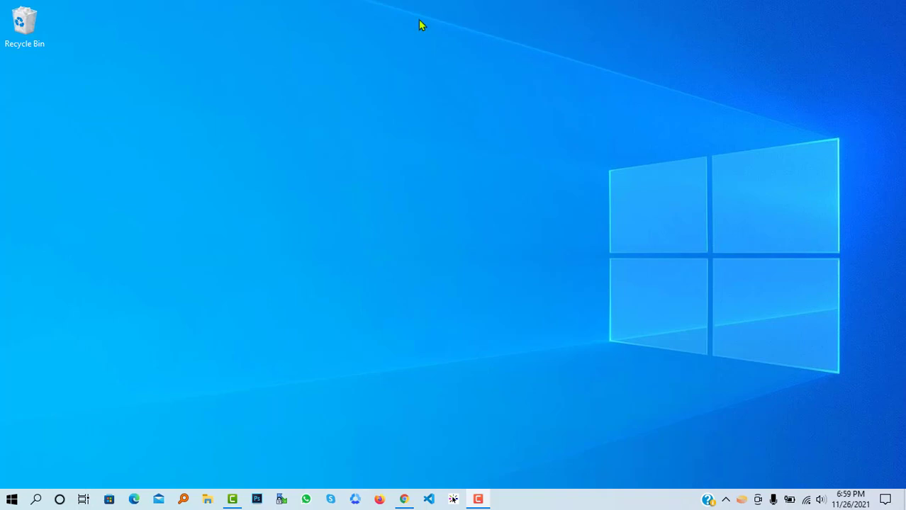
{"action": "left_click_drag", "start_coordinate": [2, 6], "coordinate": [140, 50]}
{"action": "left_click", "coordinate": [425, 306]}
{"action": "right_click", "coordinate": [286, 7]}
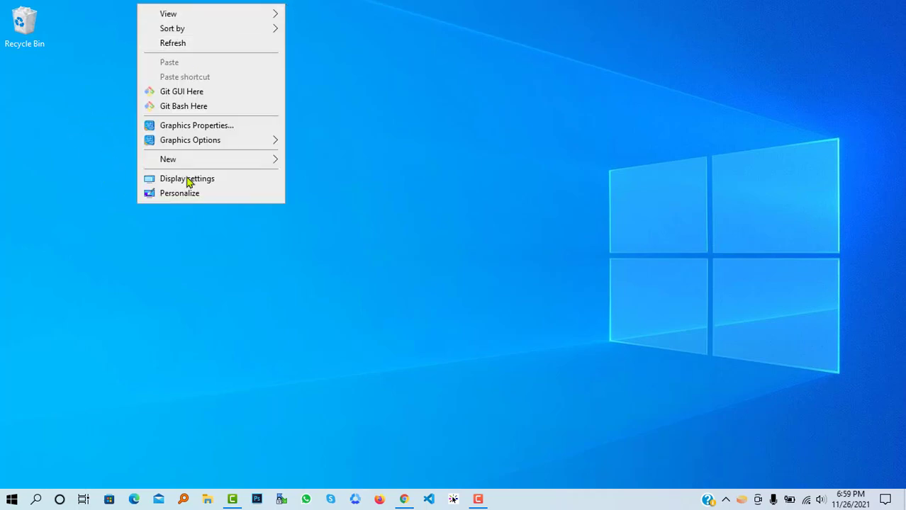
{"action": "mouse_move", "coordinate": [230, 163]}
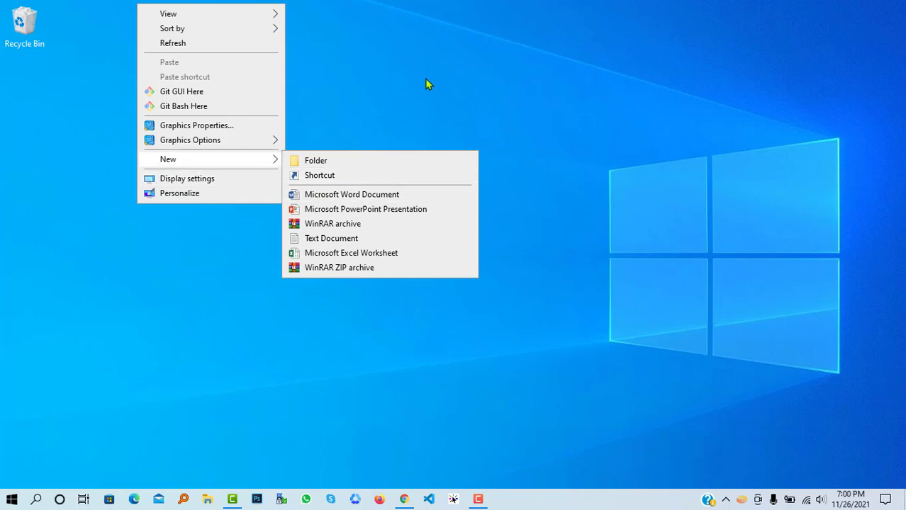
{"action": "left_click", "coordinate": [381, 78]}
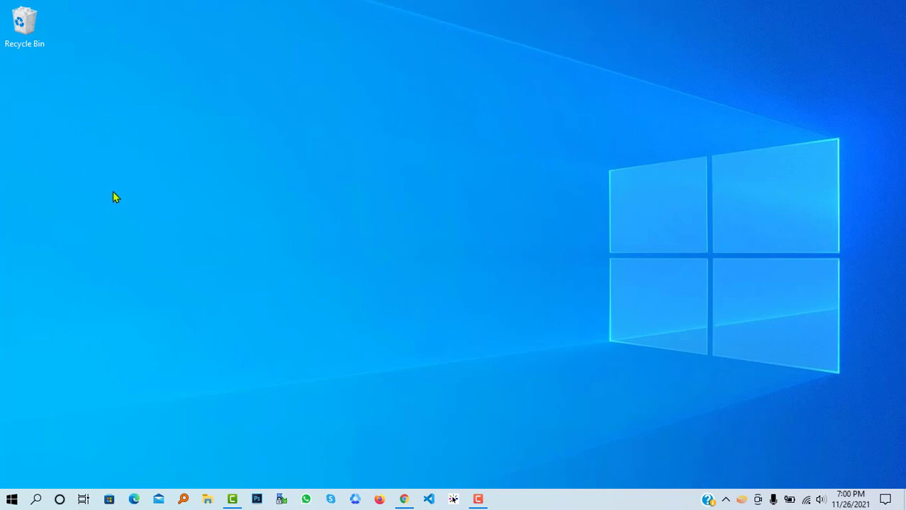
Open the desktop's Personalization settings and view the Background options
{"action": "right_click", "coordinate": [316, 76]}
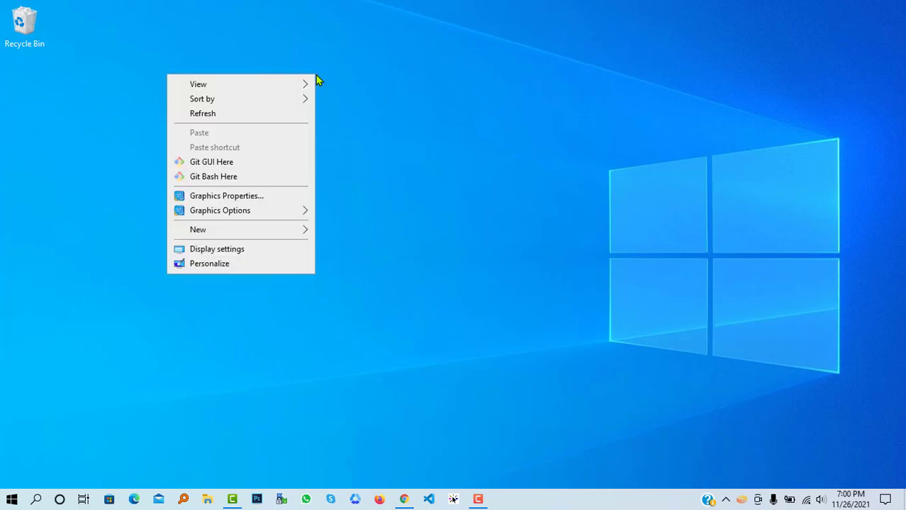
{"action": "left_click", "coordinate": [210, 268]}
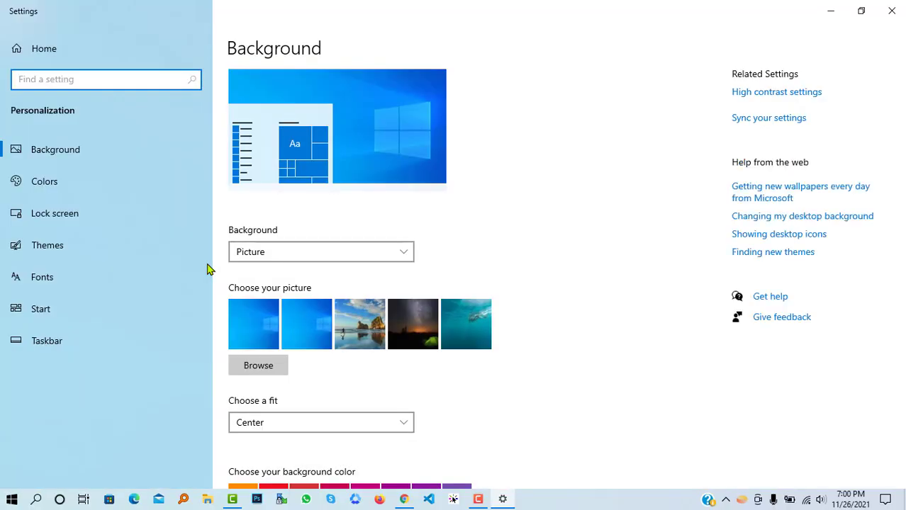
{"action": "scroll", "coordinate": [340, 167], "scroll_direction": "down", "scroll_amount": 3}
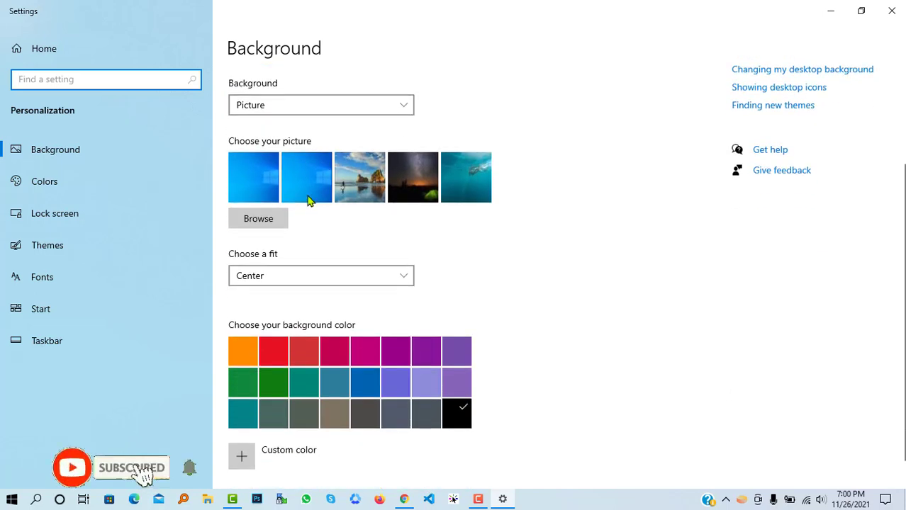
{"action": "scroll", "coordinate": [288, 241], "scroll_direction": "down", "scroll_amount": 1}
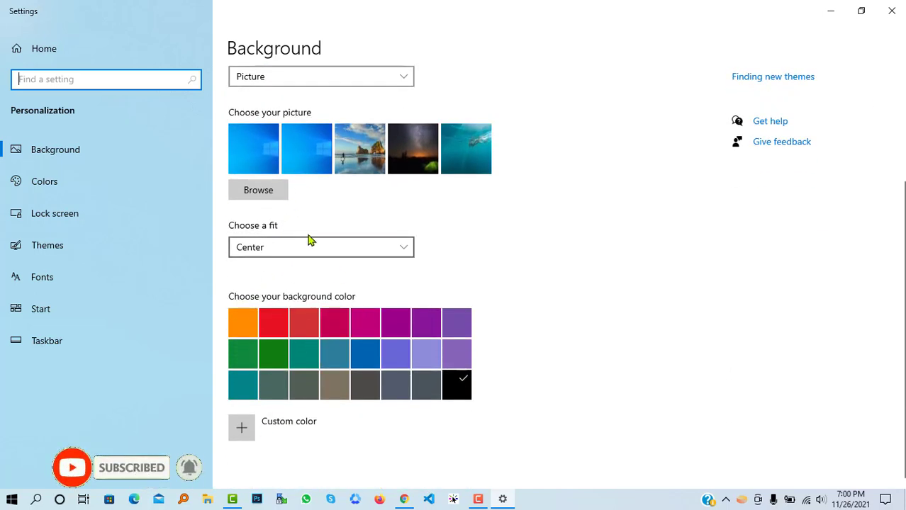
Look through the available fit choices for the desktop background without changing the current one
{"action": "left_click", "coordinate": [344, 254]}
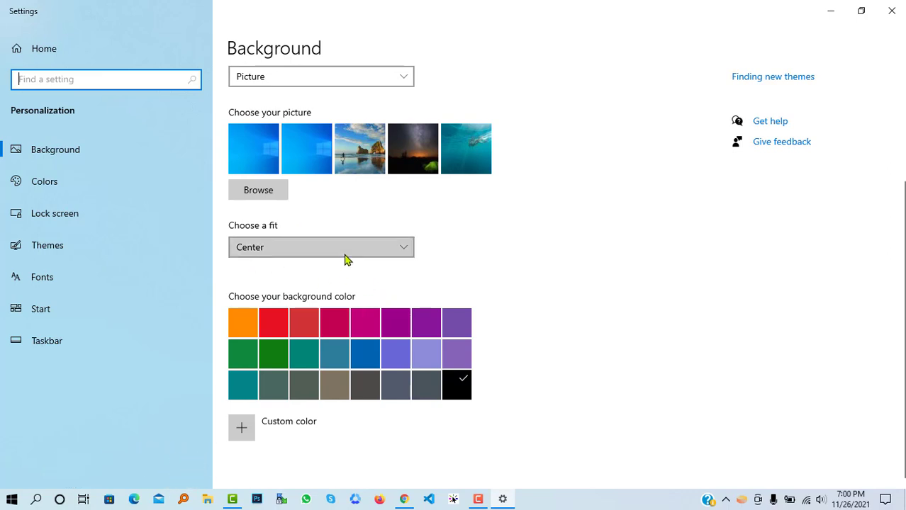
{"action": "left_click", "coordinate": [677, 315]}
{"action": "left_click", "coordinate": [264, 254]}
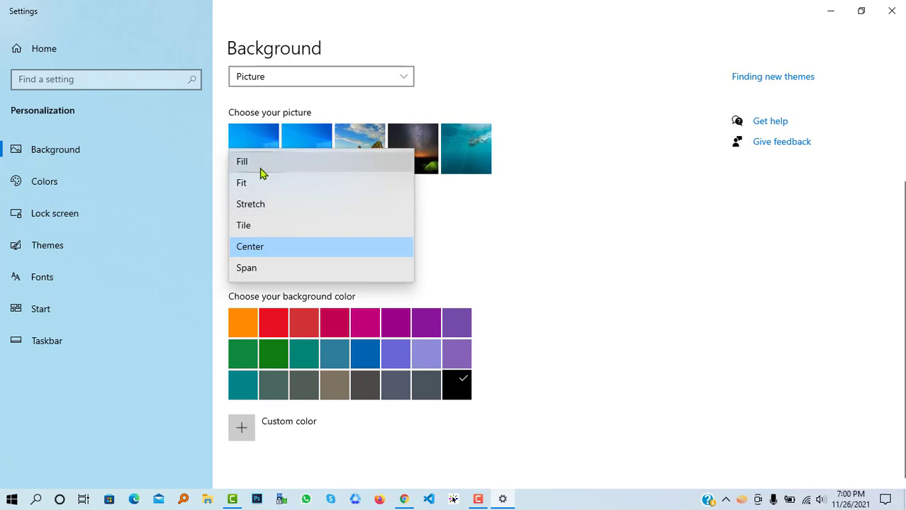
{"action": "left_click", "coordinate": [544, 178]}
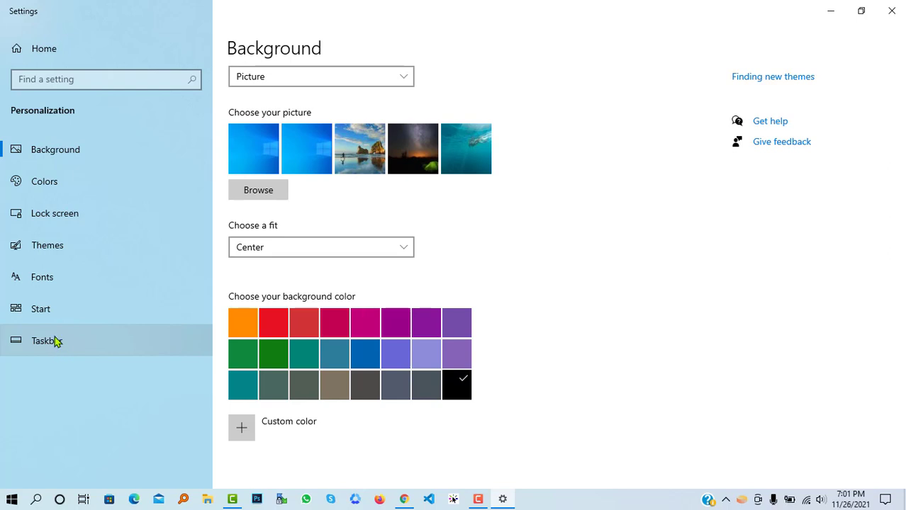
Open the Themes settings and look through the current theme details and the available themes
{"action": "left_click", "coordinate": [59, 251]}
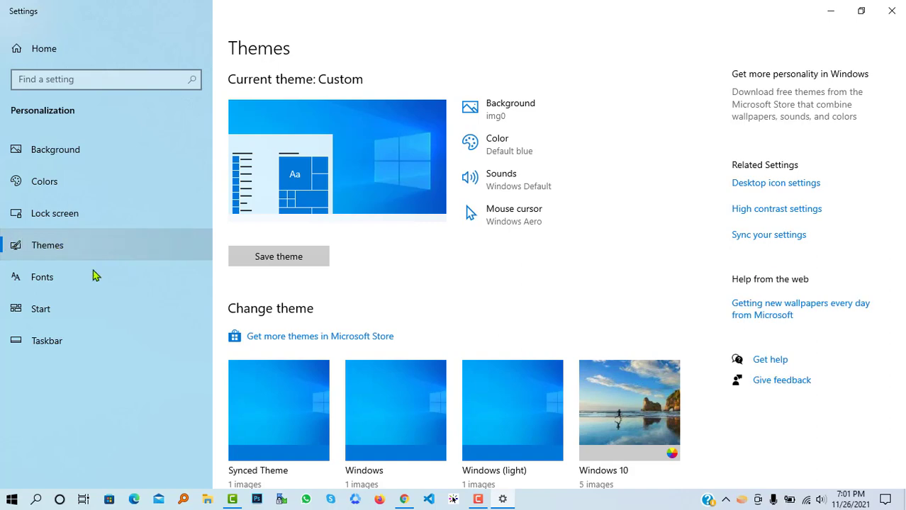
{"action": "scroll", "coordinate": [309, 306], "scroll_direction": "down", "scroll_amount": 3}
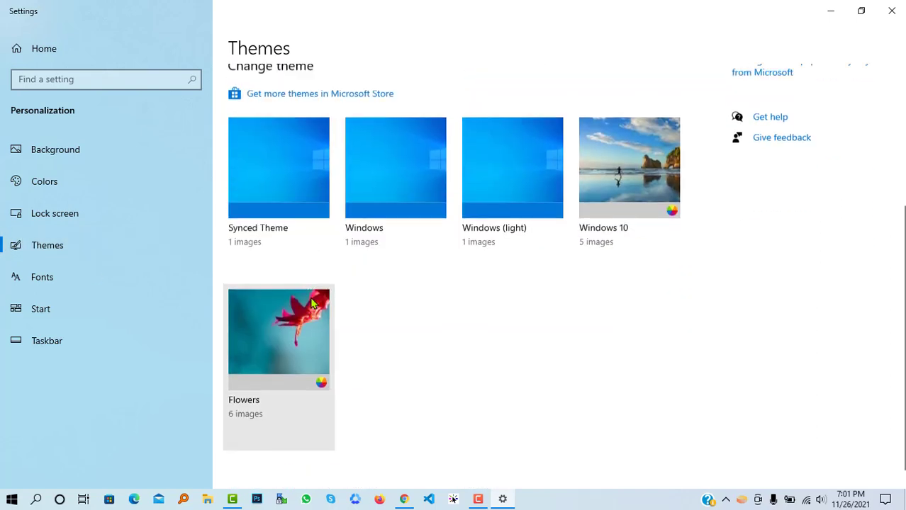
{"action": "scroll", "coordinate": [312, 303], "scroll_direction": "up", "scroll_amount": 3}
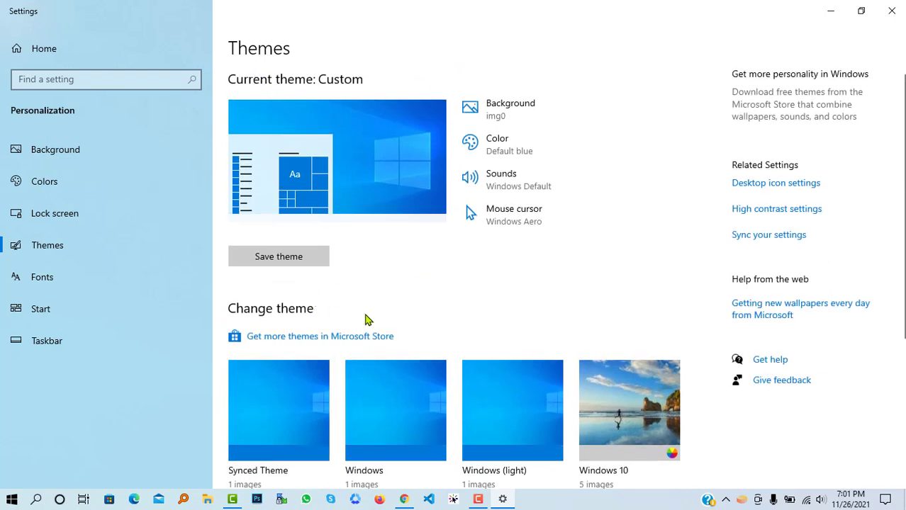
{"action": "scroll", "coordinate": [303, 318], "scroll_direction": "down", "scroll_amount": 3}
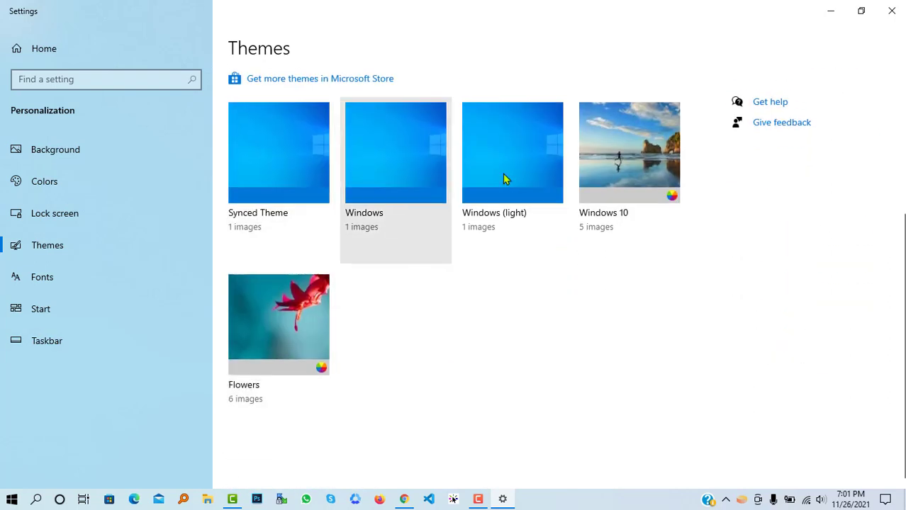
{"action": "scroll", "coordinate": [378, 231], "scroll_direction": "up", "scroll_amount": 2}
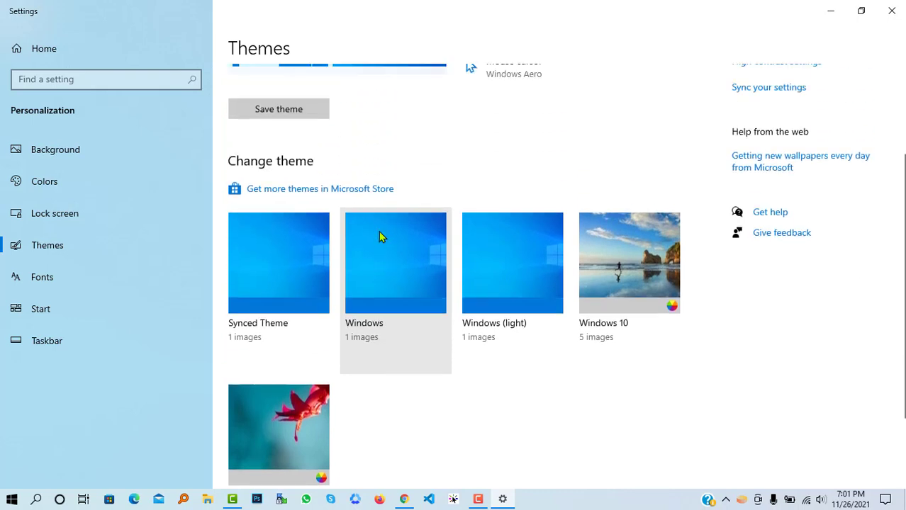
{"action": "scroll", "coordinate": [378, 231], "scroll_direction": "up", "scroll_amount": 1}
{"action": "scroll", "coordinate": [378, 234], "scroll_direction": "up", "scroll_amount": 3}
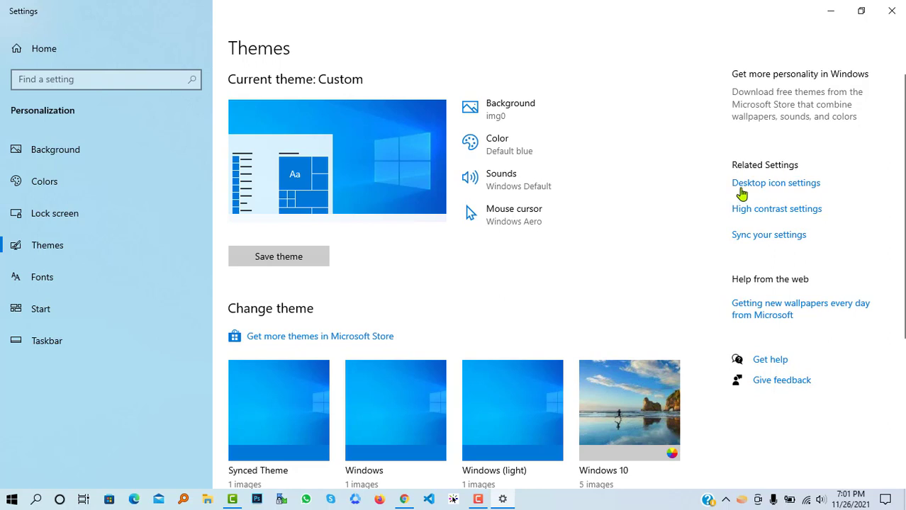
Enable the Computer icon in the Desktop Icon Settings and apply the change
{"action": "left_click", "coordinate": [821, 186]}
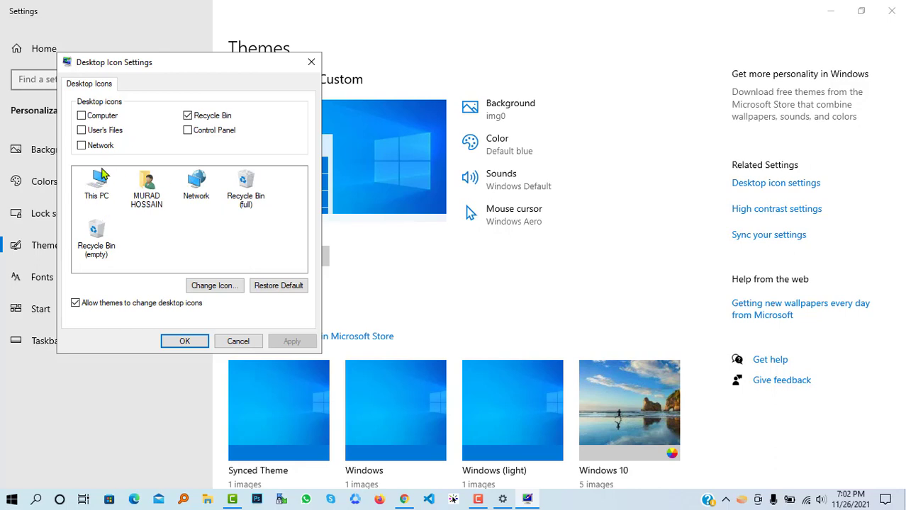
{"action": "left_click", "coordinate": [93, 119]}
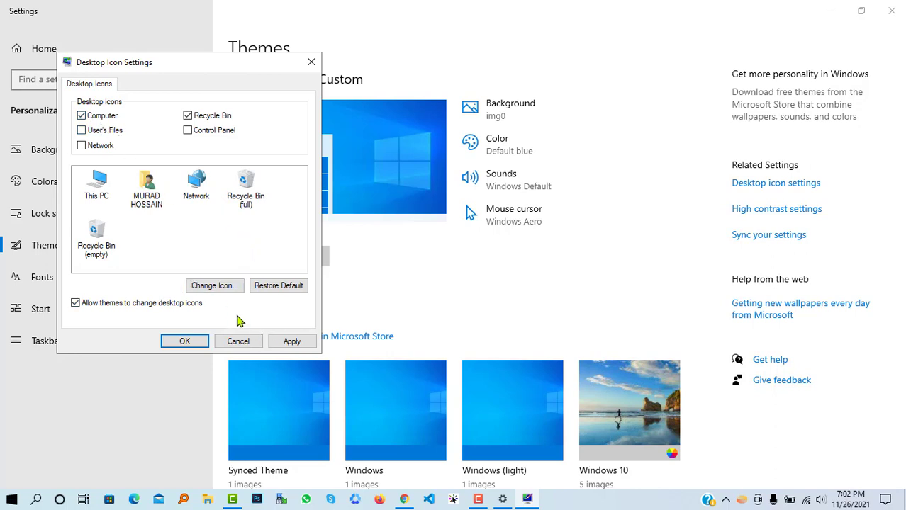
{"action": "left_click", "coordinate": [297, 345]}
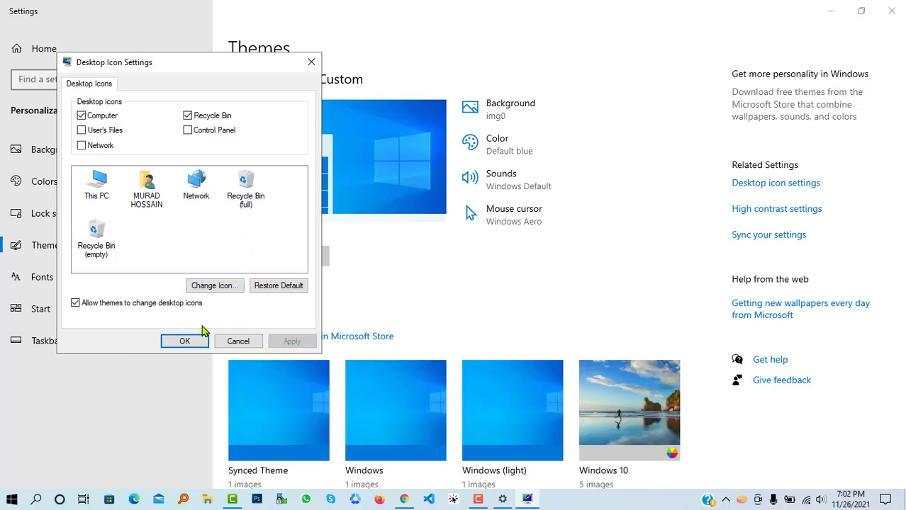
{"action": "left_click", "coordinate": [183, 342]}
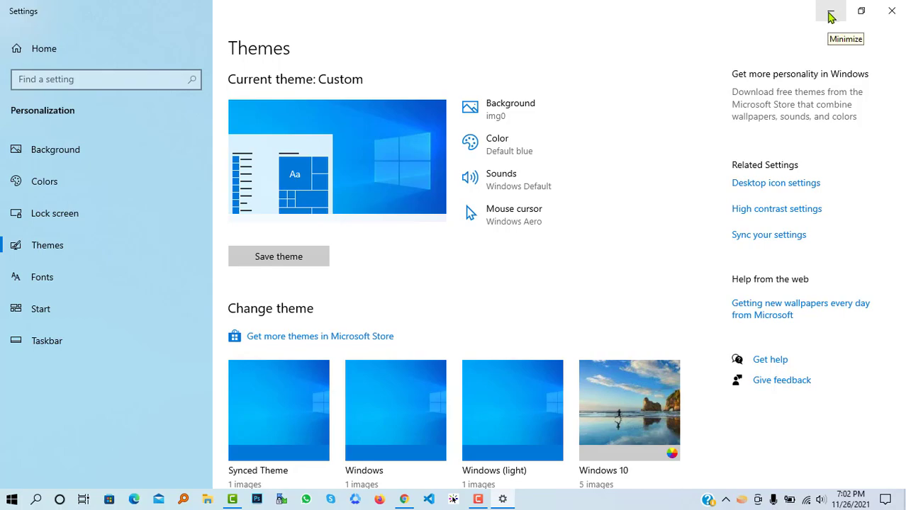
Minimize the Settings window and refresh the desktop
{"action": "left_click", "coordinate": [830, 14]}
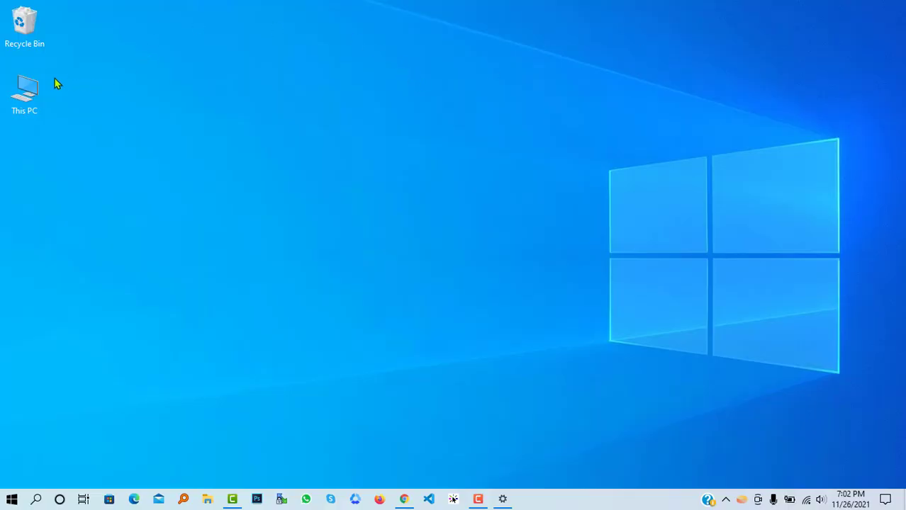
{"action": "right_click", "coordinate": [285, 22]}
{"action": "left_click", "coordinate": [195, 61]}
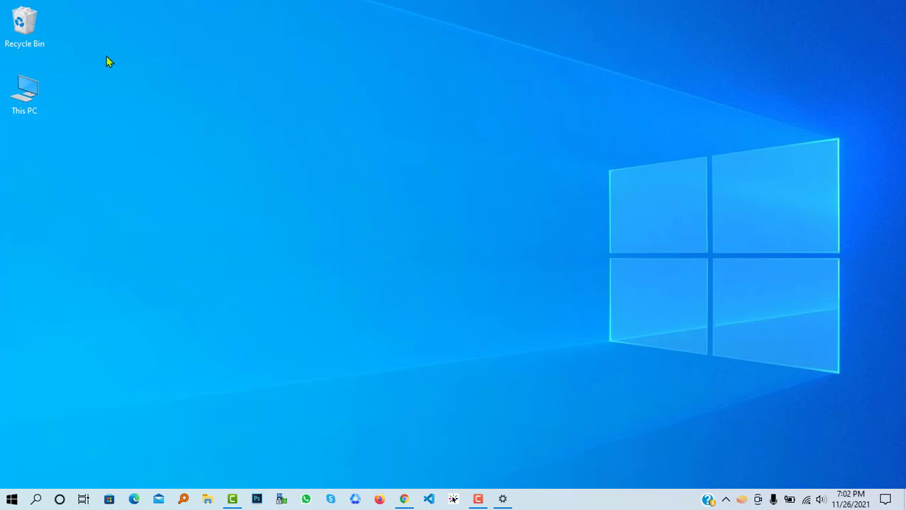
Rename the This PC desktop icon as MY PC
{"action": "left_click", "coordinate": [30, 111]}
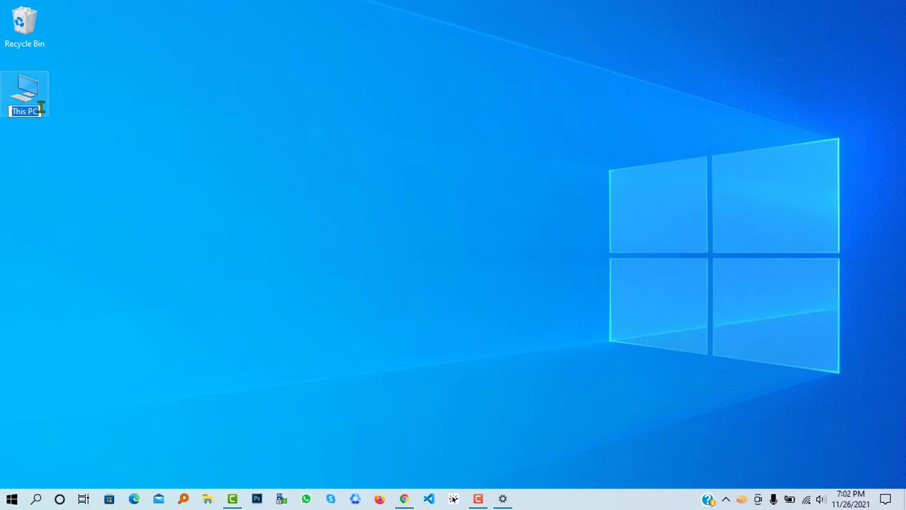
{"action": "left_click", "coordinate": [39, 110]}
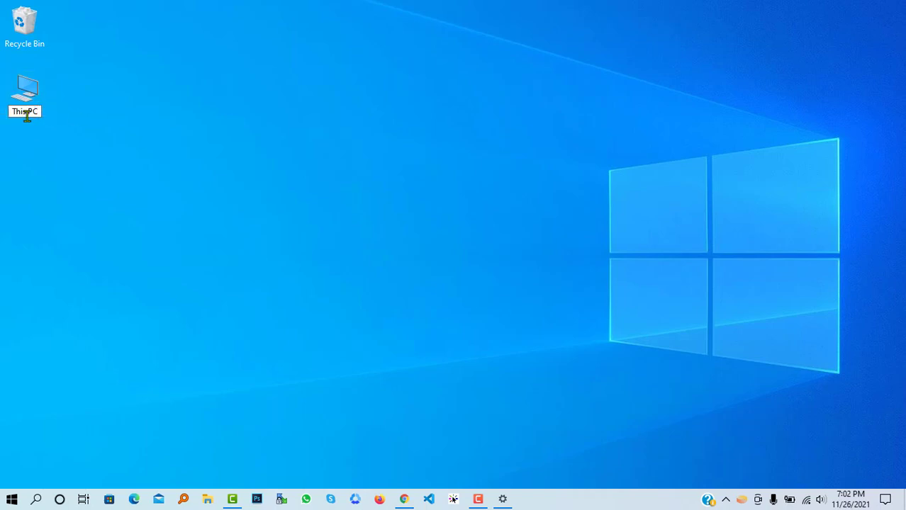
{"action": "left_click_drag", "start_coordinate": [27, 116], "coordinate": [2, 117]}
{"action": "type", "text": "My"}
{"action": "key", "text": "BackSpace"}
{"action": "type", "text": "Y"}
{"action": "key", "text": "Return"}
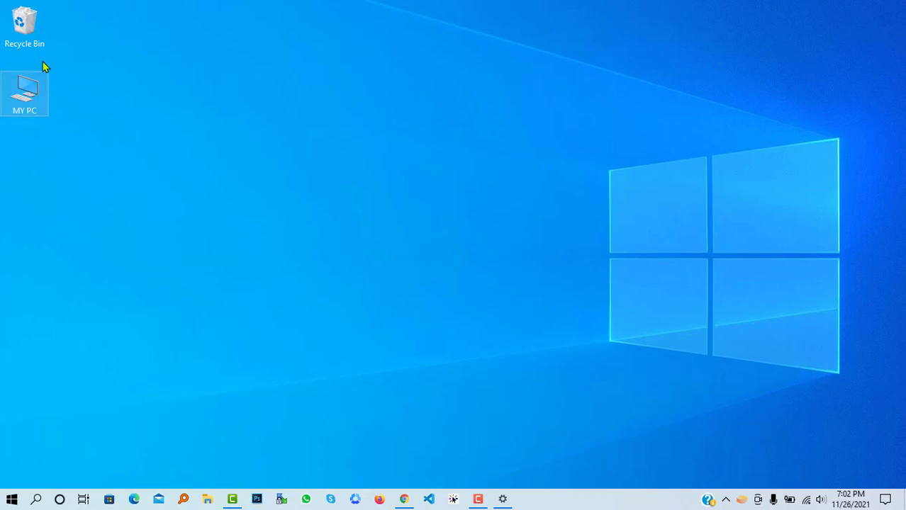
Rearrange the desktop icons so the computer icon sits above the Recycle Bin, and refresh the desktop
{"action": "left_click_drag", "start_coordinate": [29, 29], "coordinate": [46, 166]}
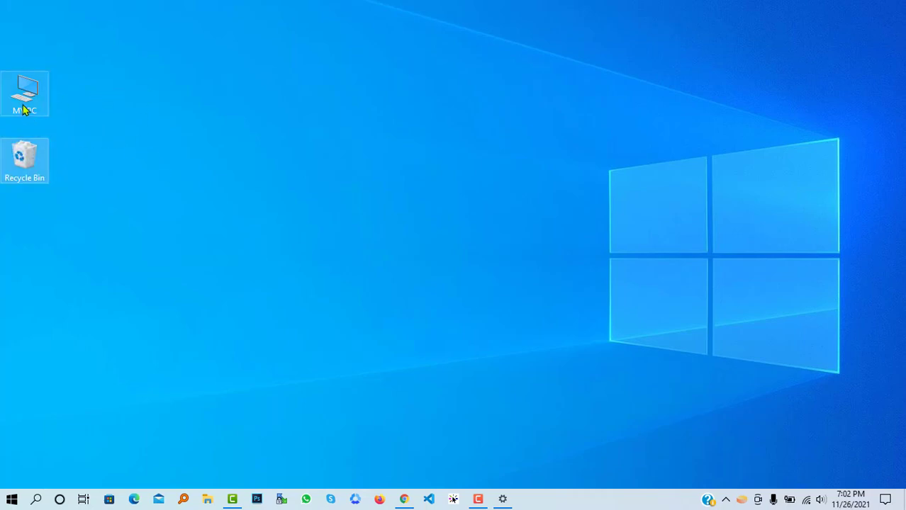
{"action": "left_click_drag", "start_coordinate": [26, 99], "coordinate": [28, 51]}
{"action": "left_click_drag", "start_coordinate": [29, 159], "coordinate": [29, 95]}
{"action": "right_click", "coordinate": [146, 75]}
{"action": "left_click", "coordinate": [96, 112]}
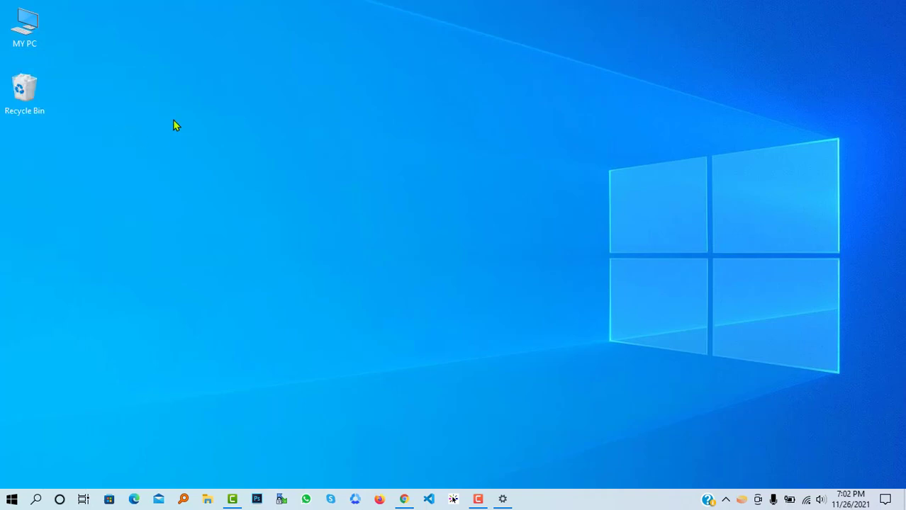
Open the computer icon from the desktop, view the contents of the Software (H:) drive, and close the window
{"action": "double_click", "coordinate": [34, 26]}
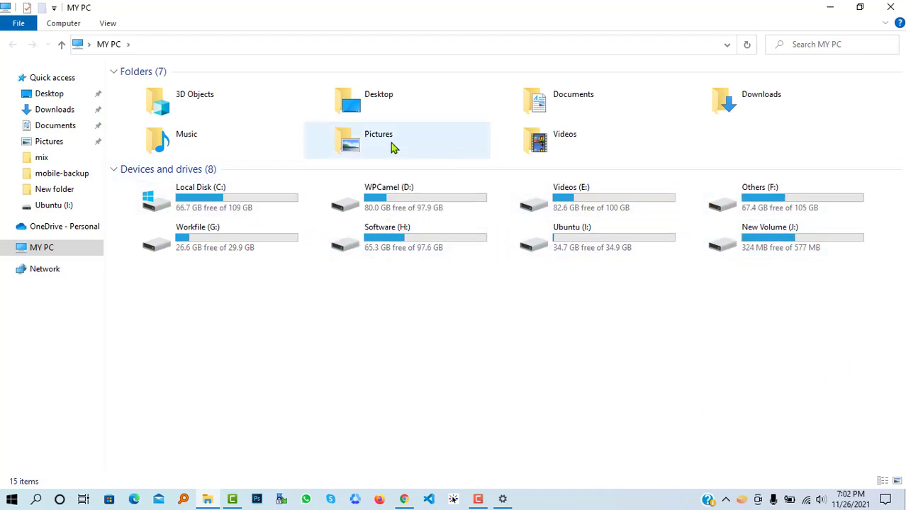
{"action": "double_click", "coordinate": [428, 247]}
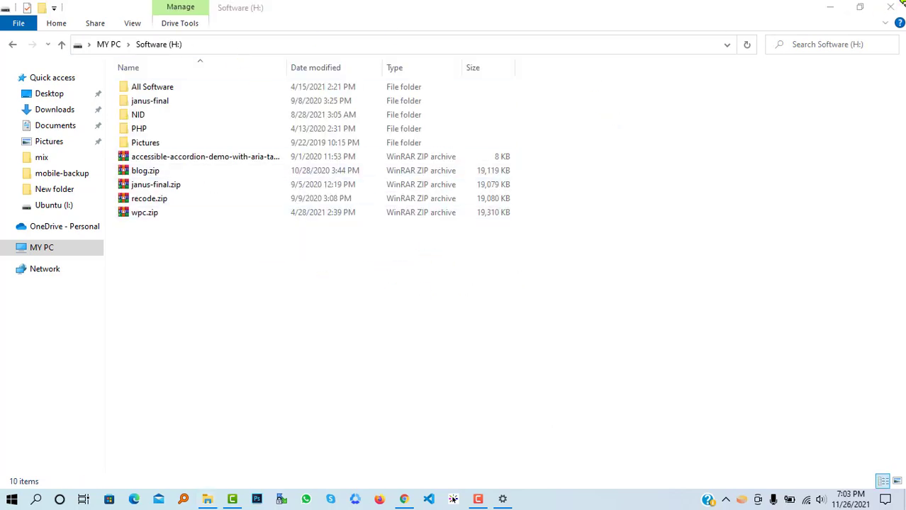
{"action": "left_click", "coordinate": [891, 7]}
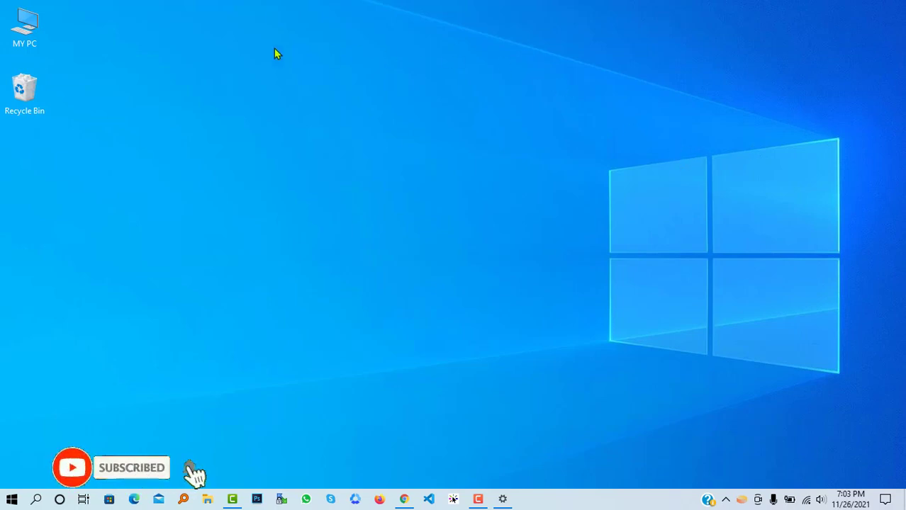
Rename the MY PC desktop icon back to This PC
{"action": "left_click", "coordinate": [25, 47]}
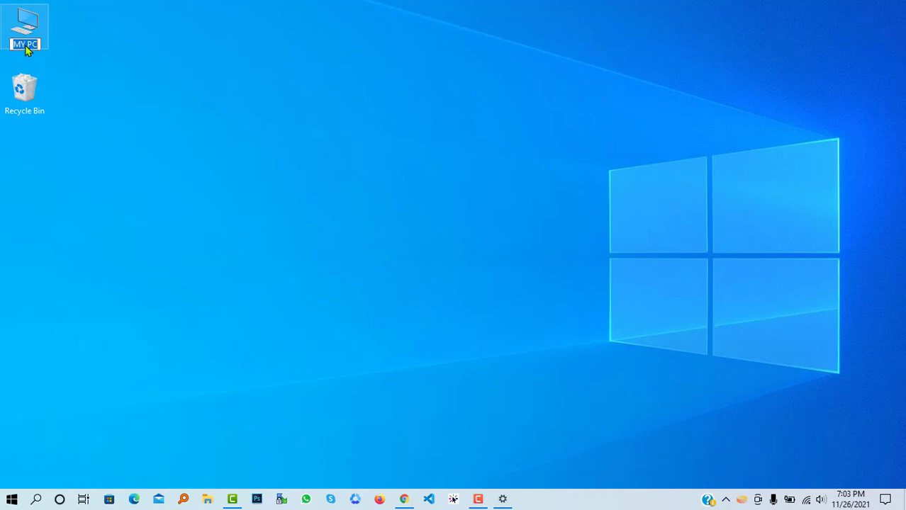
{"action": "left_click", "coordinate": [26, 44]}
{"action": "left_click_drag", "start_coordinate": [21, 43], "coordinate": [2, 39]}
{"action": "type", "text": "This"}
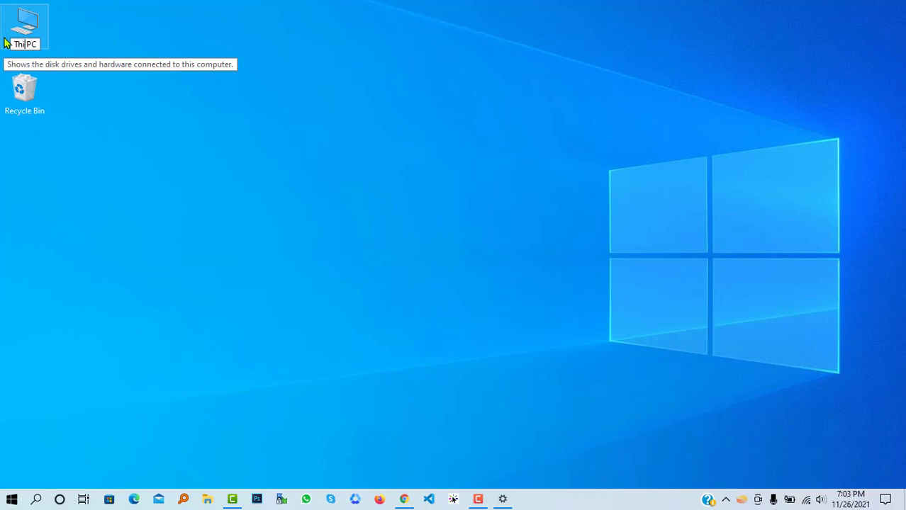
{"action": "key", "text": "Return"}
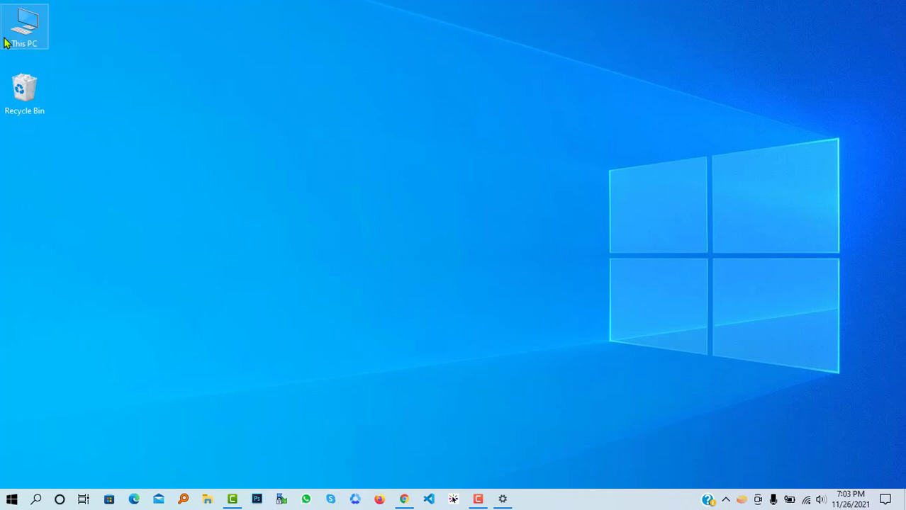